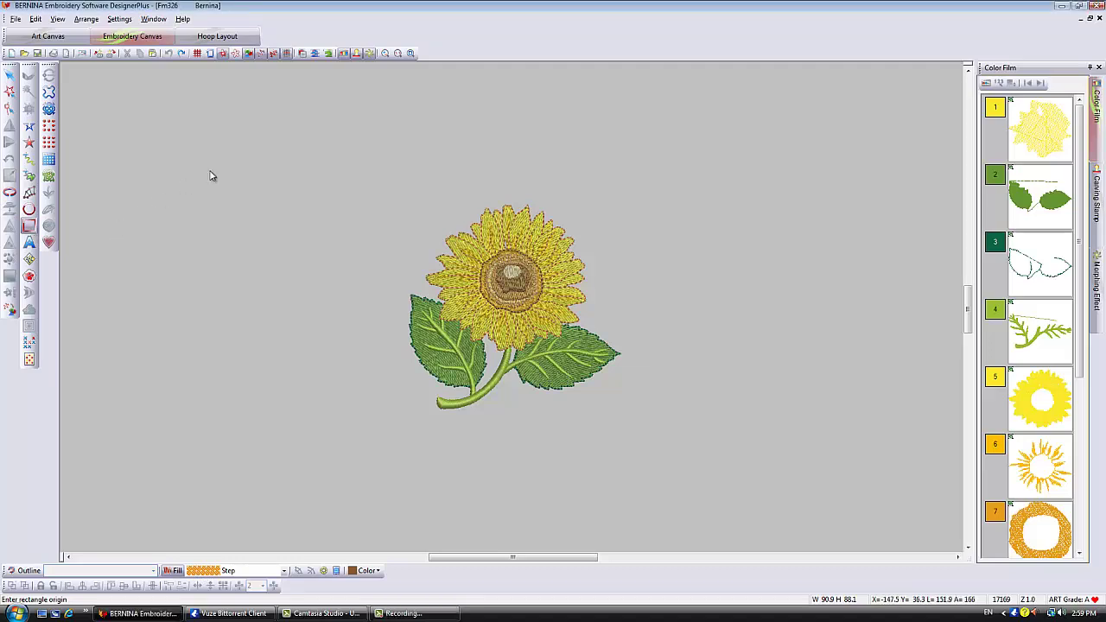
Step: Digitize a brown Step-filled square about 182.6 mm wide around the sunflower design
{"action": "left_click", "coordinate": [304, 135]}
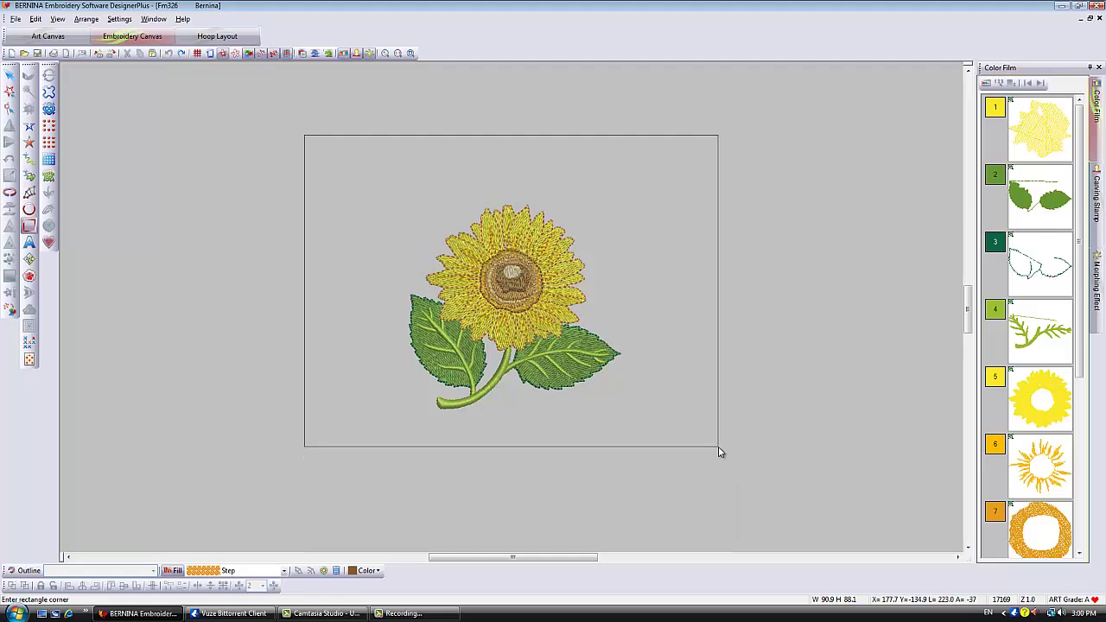
{"action": "key", "text": "Escape"}
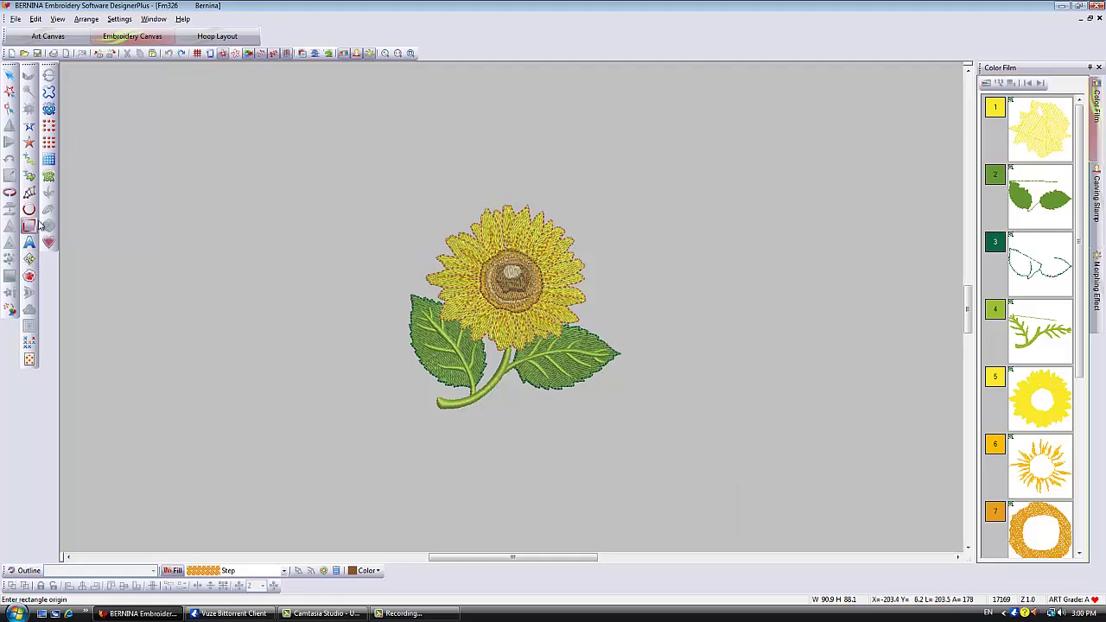
{"action": "left_click", "coordinate": [319, 131]}
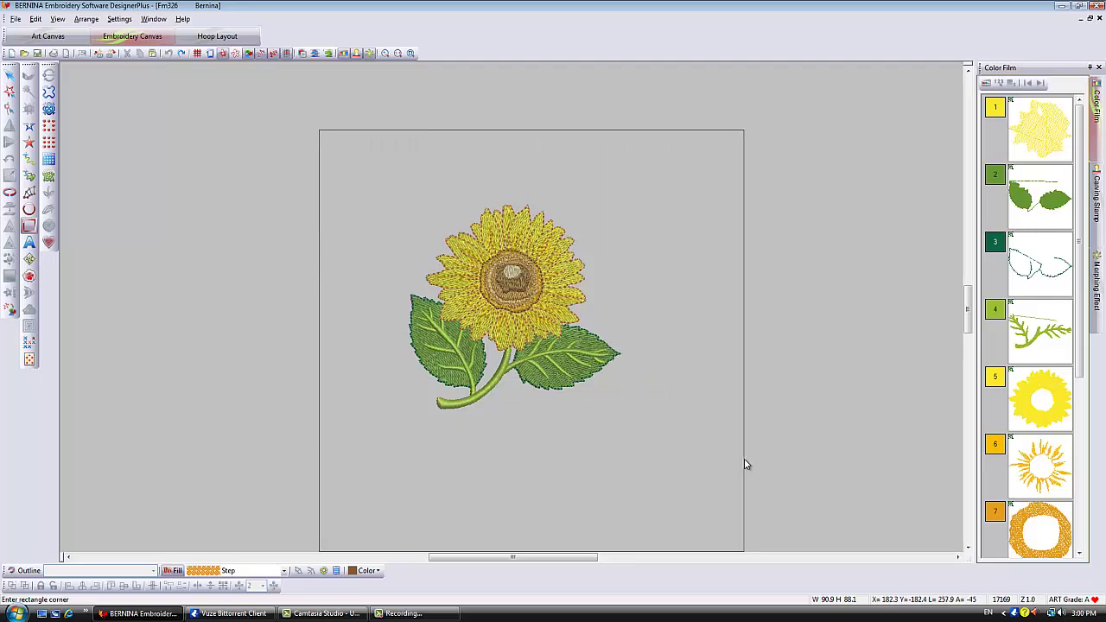
{"action": "left_click", "coordinate": [744, 463]}
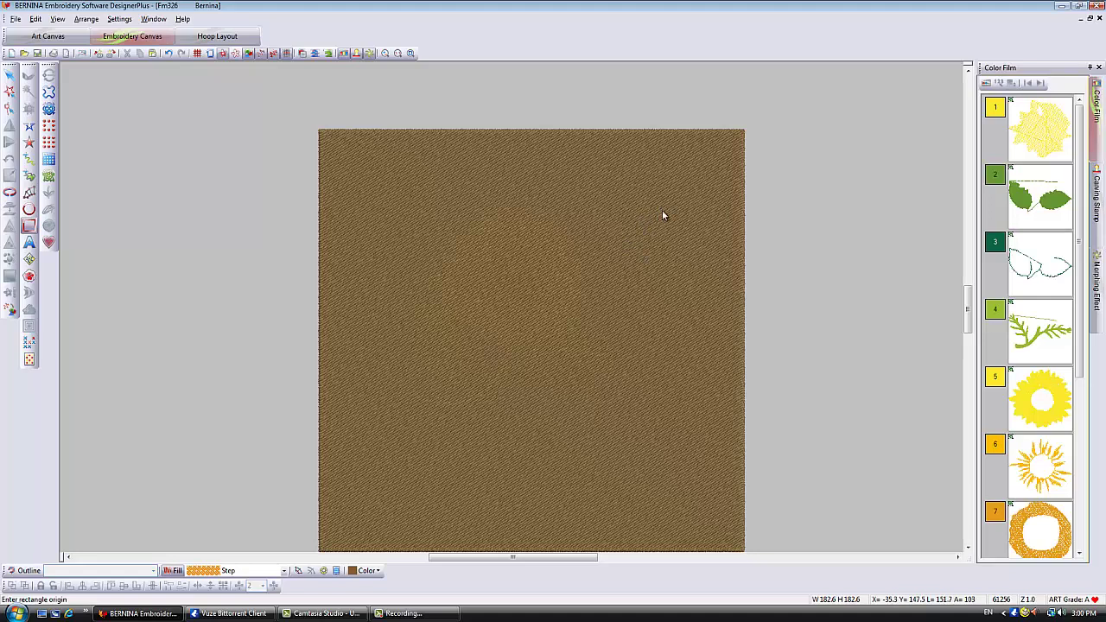
Step: Move the brown square to the start of the stitching order and centre it with the sunflower design
{"action": "left_click", "coordinate": [10, 74]}
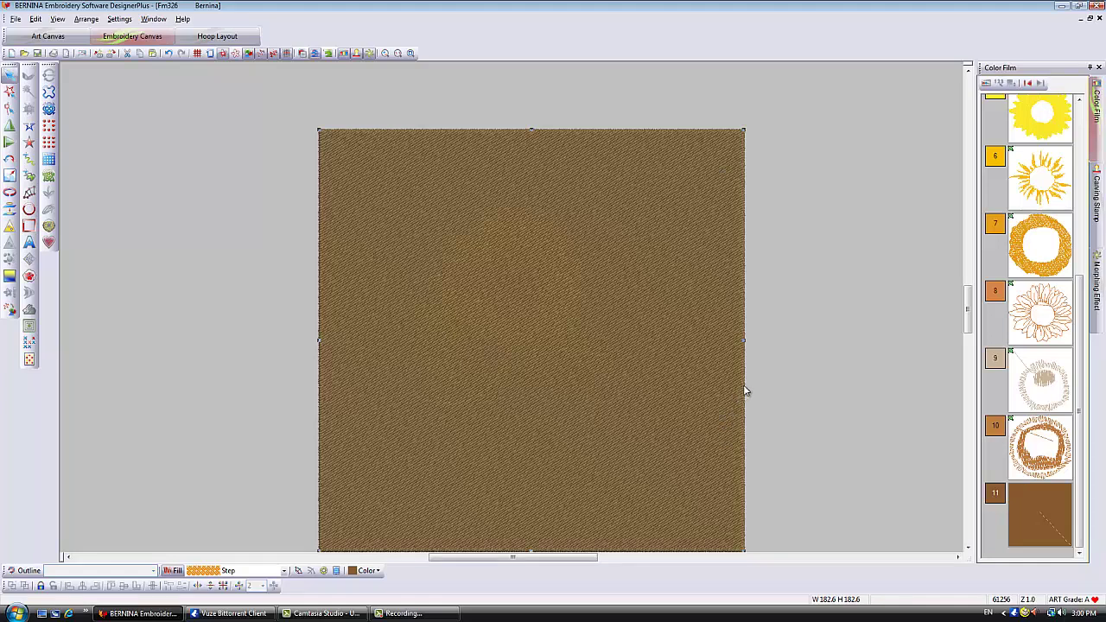
{"action": "left_click", "coordinate": [1028, 84]}
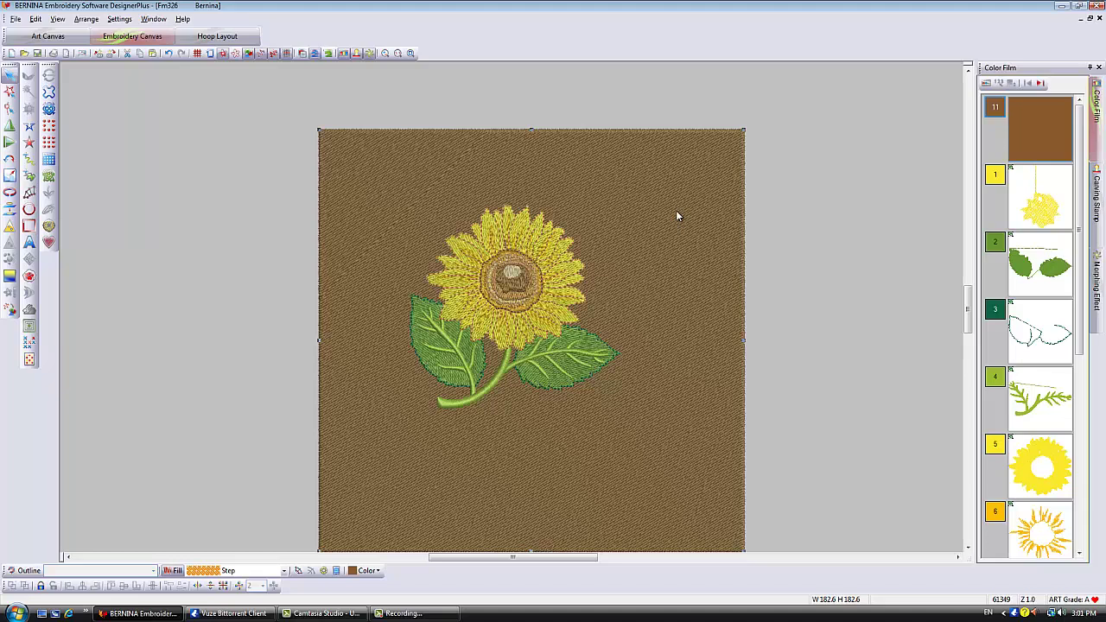
{"action": "left_click", "coordinate": [1039, 194]}
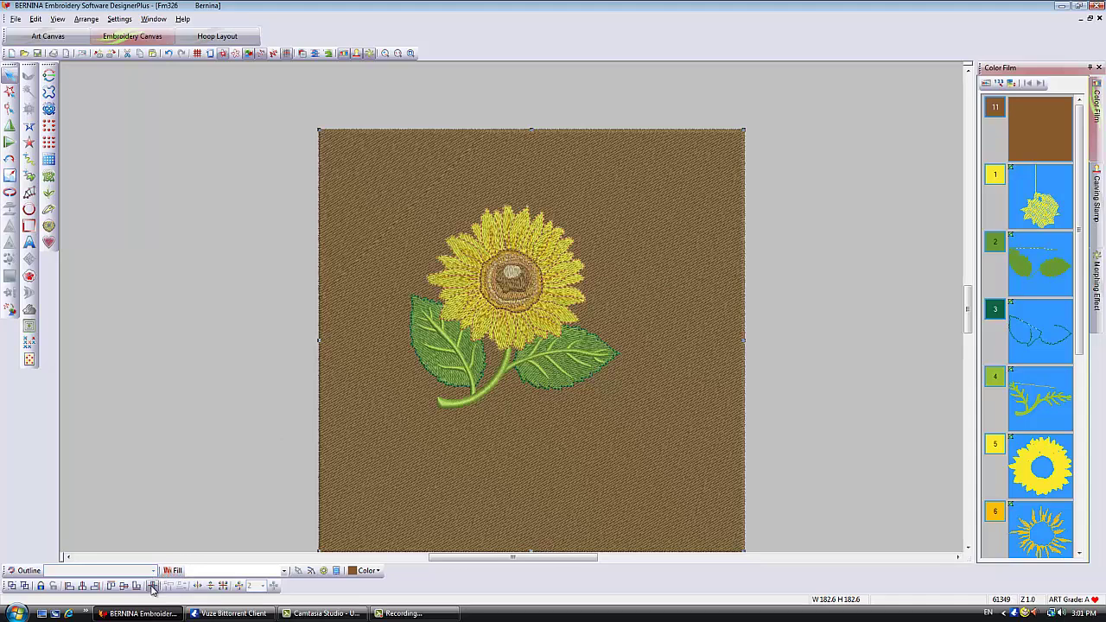
{"action": "left_click", "coordinate": [151, 584]}
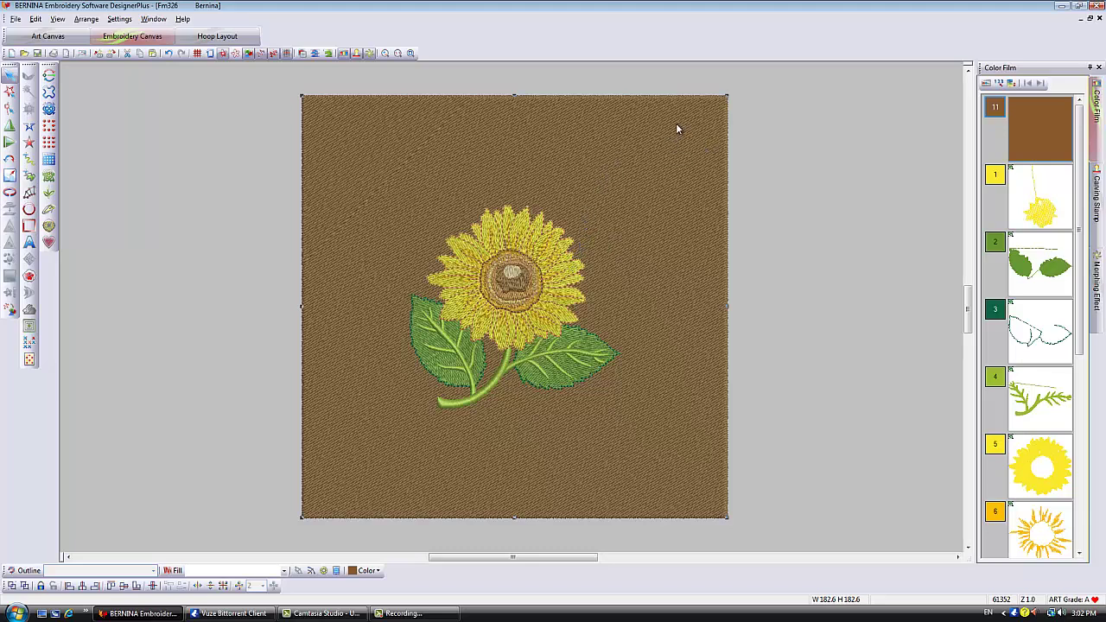
Step: Cut a hole in the brown square by tracing points just outside the contour of the sunflower, leaves and stem
{"action": "left_click", "coordinate": [169, 273]}
{"action": "left_click", "coordinate": [330, 164]}
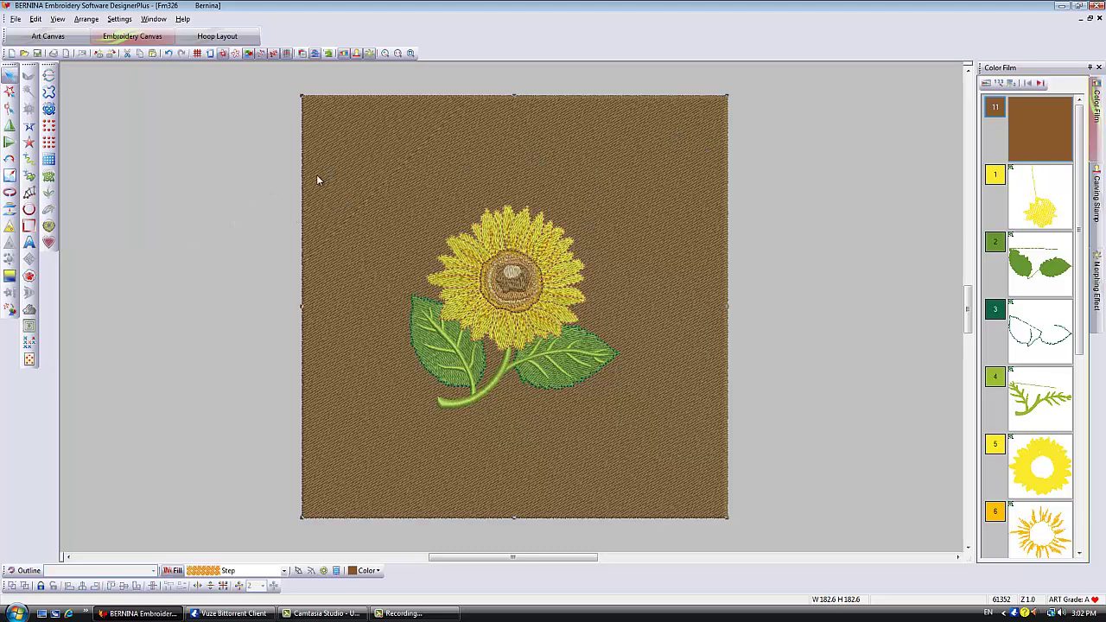
{"action": "left_click", "coordinate": [10, 226]}
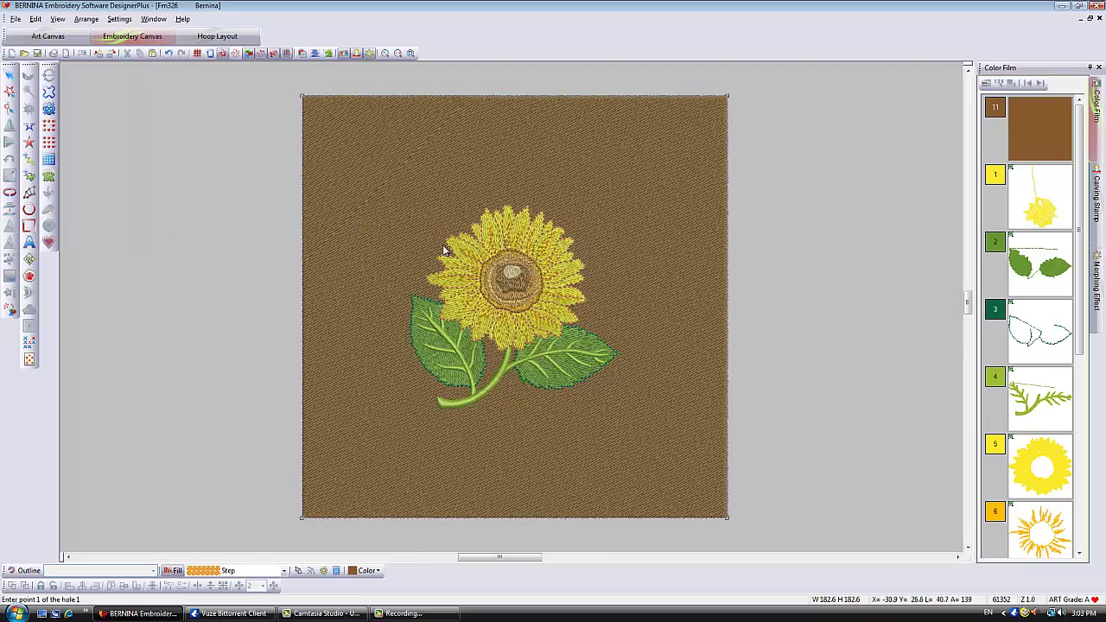
{"action": "scroll", "coordinate": [442, 251], "scroll_direction": "up", "scroll_amount": 1}
{"action": "scroll", "coordinate": [442, 251], "scroll_direction": "up", "scroll_amount": 1}
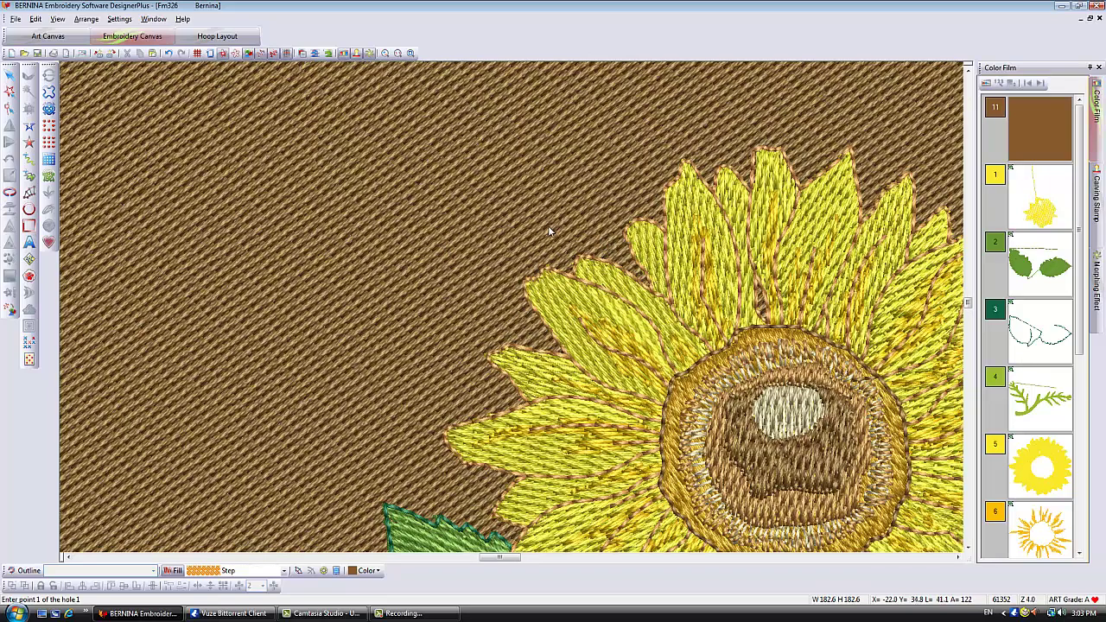
{"action": "left_click", "coordinate": [626, 261]}
{"action": "left_click", "coordinate": [617, 219]}
{"action": "left_click", "coordinate": [637, 210]}
{"action": "left_click", "coordinate": [655, 216]}
{"action": "left_click", "coordinate": [659, 190]}
{"action": "left_click", "coordinate": [670, 176]}
{"action": "left_click", "coordinate": [700, 157]}
{"action": "left_click", "coordinate": [707, 170]}
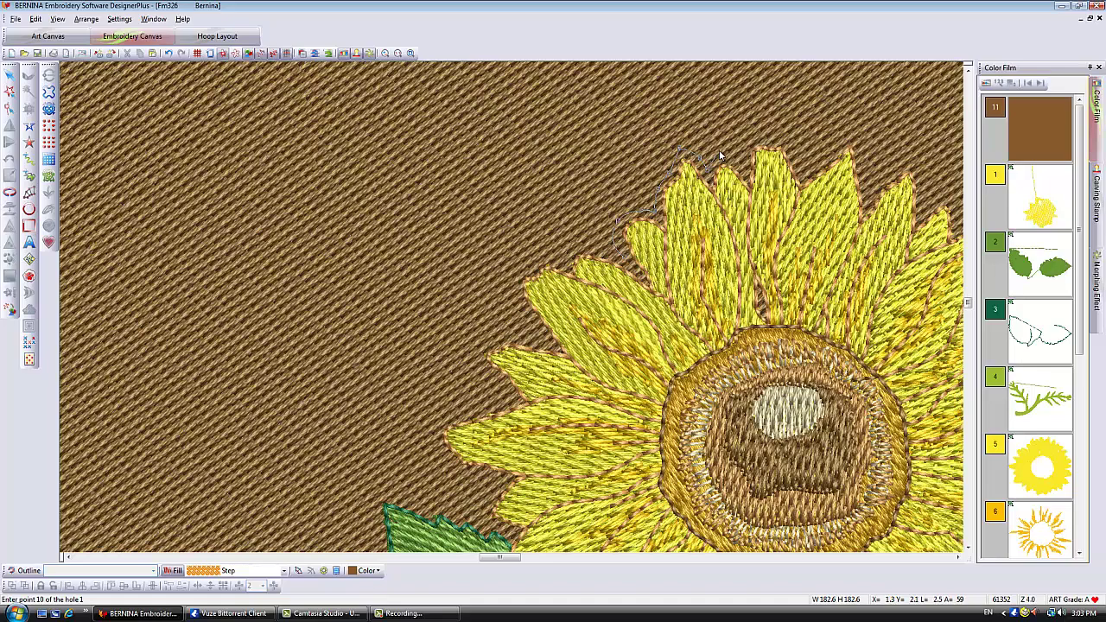
{"action": "left_click", "coordinate": [720, 155]}
{"action": "left_click", "coordinate": [743, 166]}
{"action": "left_click", "coordinate": [766, 134]}
{"action": "left_click", "coordinate": [797, 141]}
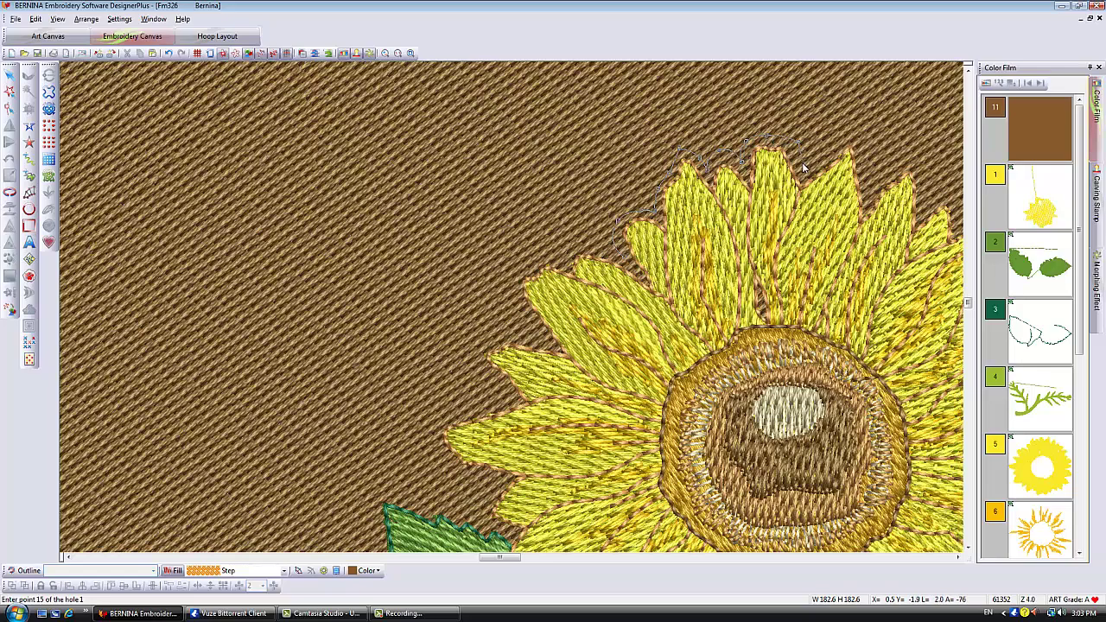
{"action": "left_click", "coordinate": [853, 121]}
{"action": "left_click", "coordinate": [904, 157]}
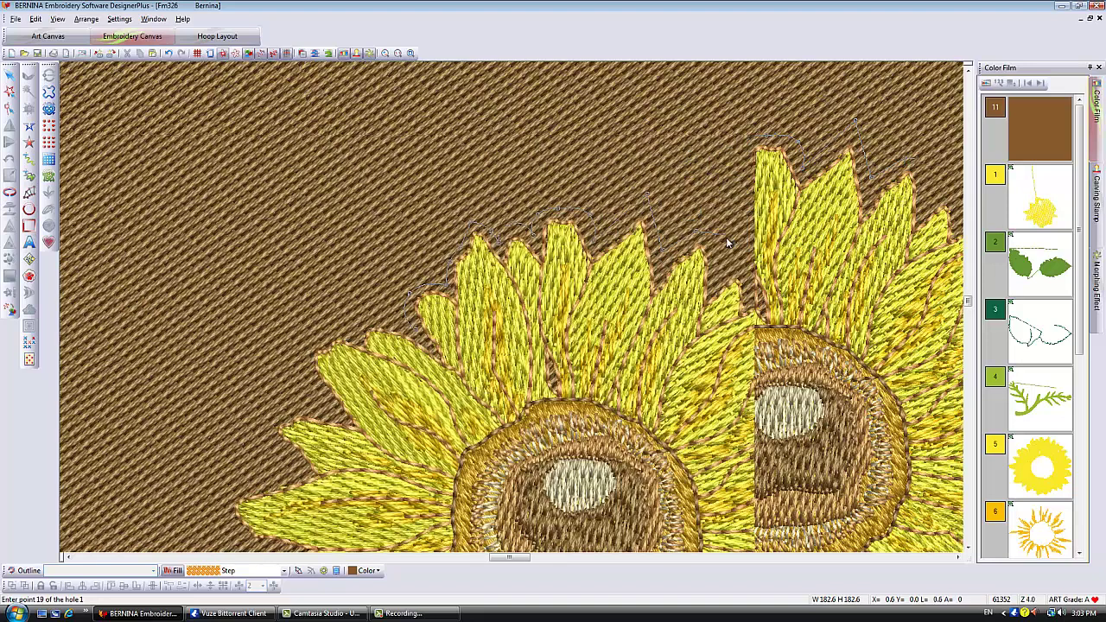
{"action": "left_click", "coordinate": [718, 242]}
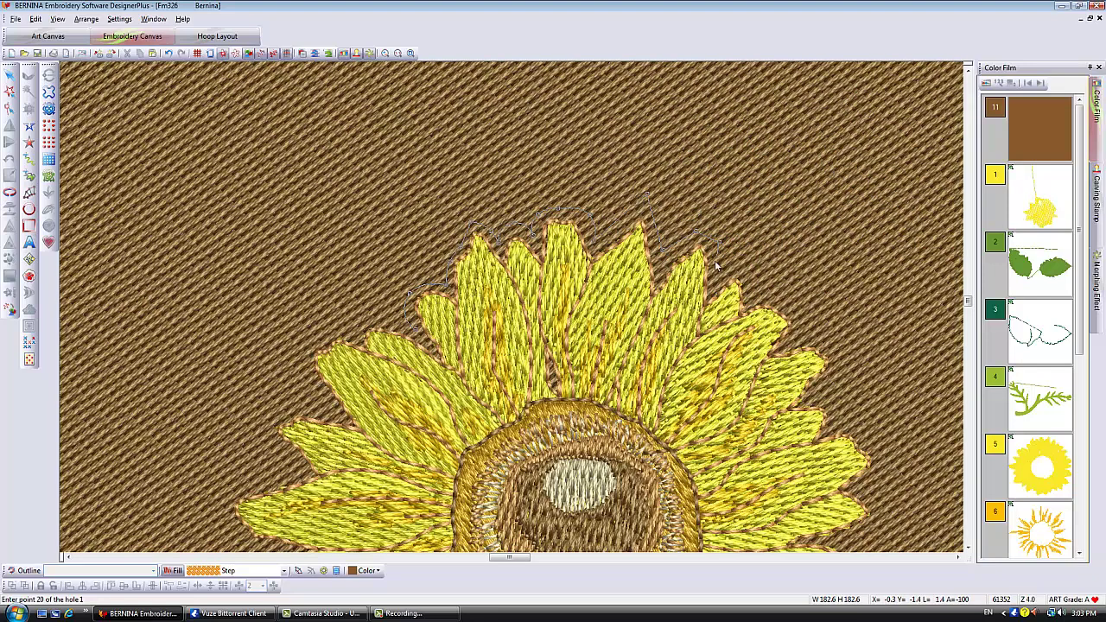
{"action": "left_click", "coordinate": [717, 273]}
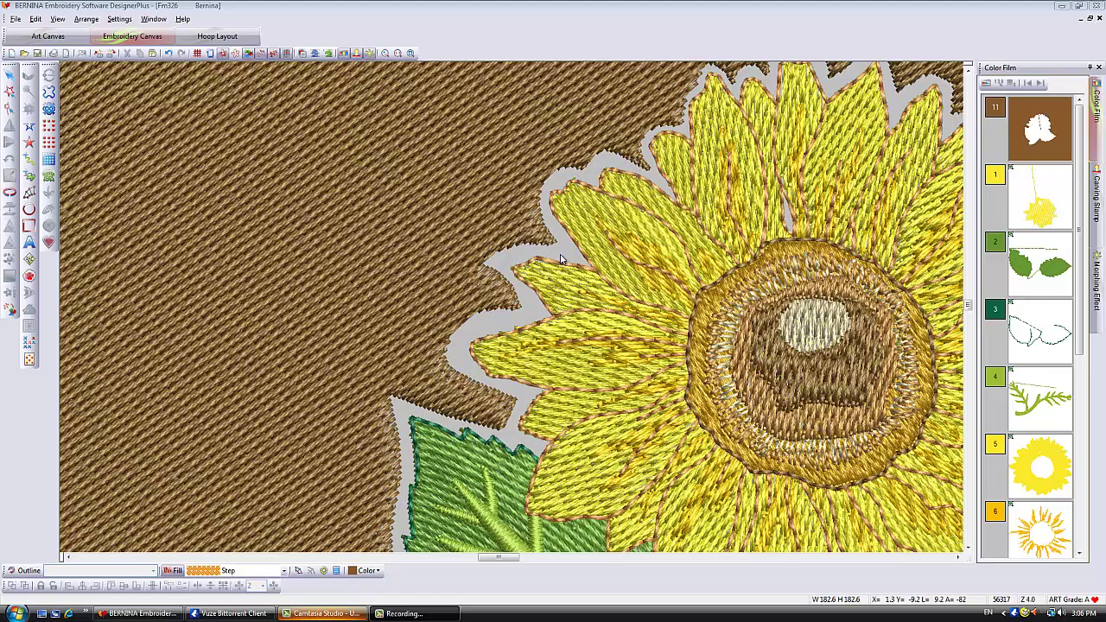
Step: Create single outlines inside the brown square and around its hole, with a -5 mm offset and an outline count of 25
{"action": "left_click", "coordinate": [410, 54]}
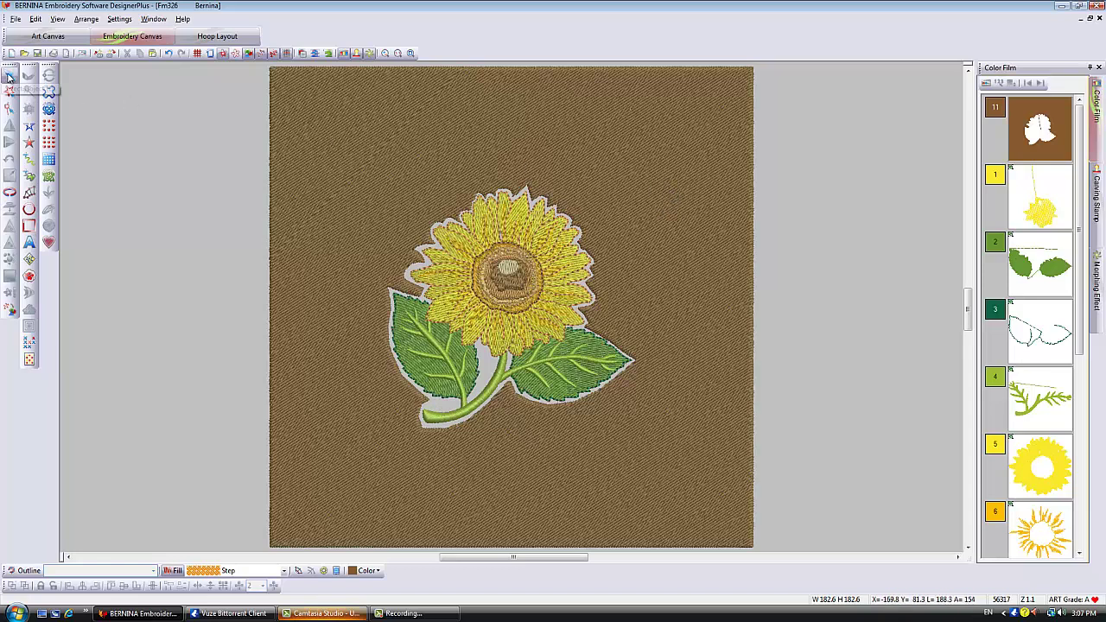
{"action": "left_click", "coordinate": [8, 76]}
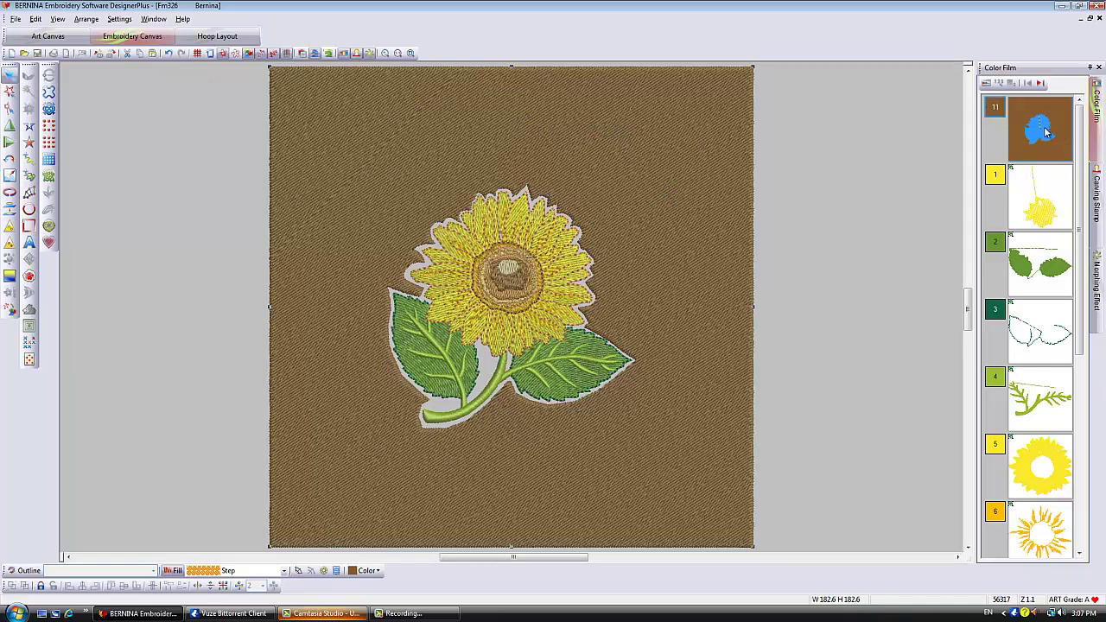
{"action": "left_click", "coordinate": [30, 331]}
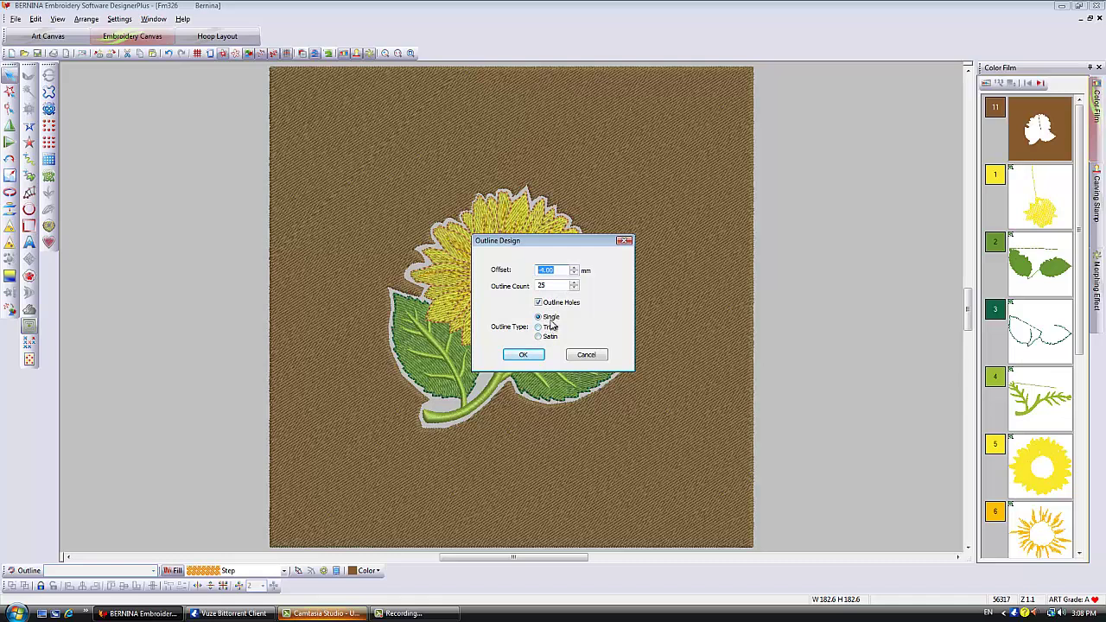
{"action": "left_click", "coordinate": [573, 273]}
{"action": "left_click", "coordinate": [574, 275]}
{"action": "type", "text": "-5"}
{"action": "left_click", "coordinate": [531, 357]}
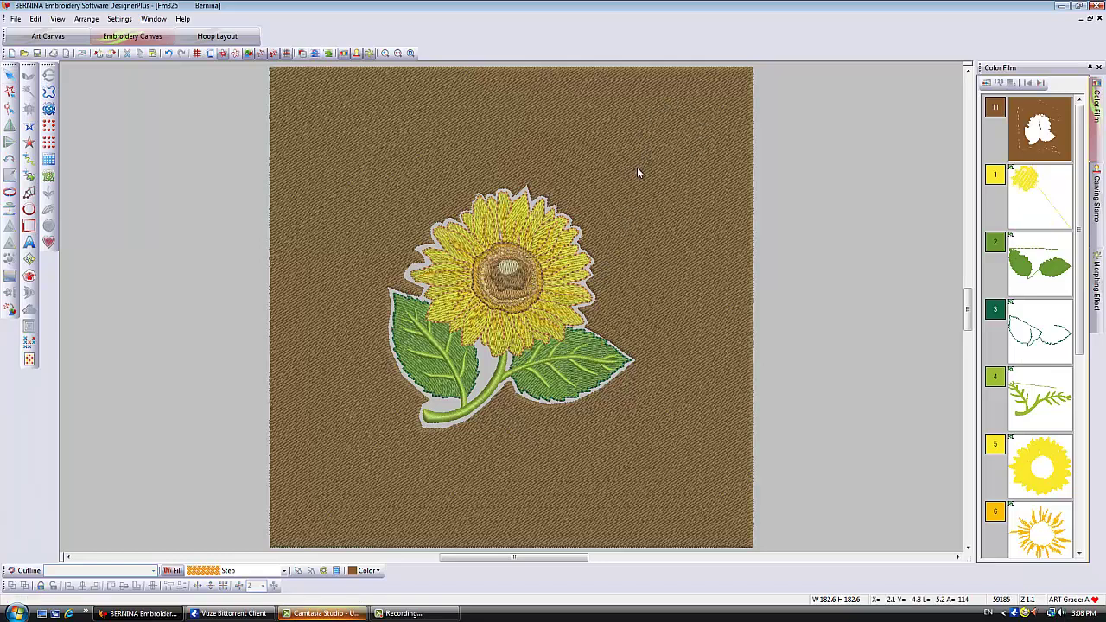
Step: Show the individual objects in the colour sequence, select all the new echo outlines and recolour them dark green
{"action": "left_click", "coordinate": [985, 84]}
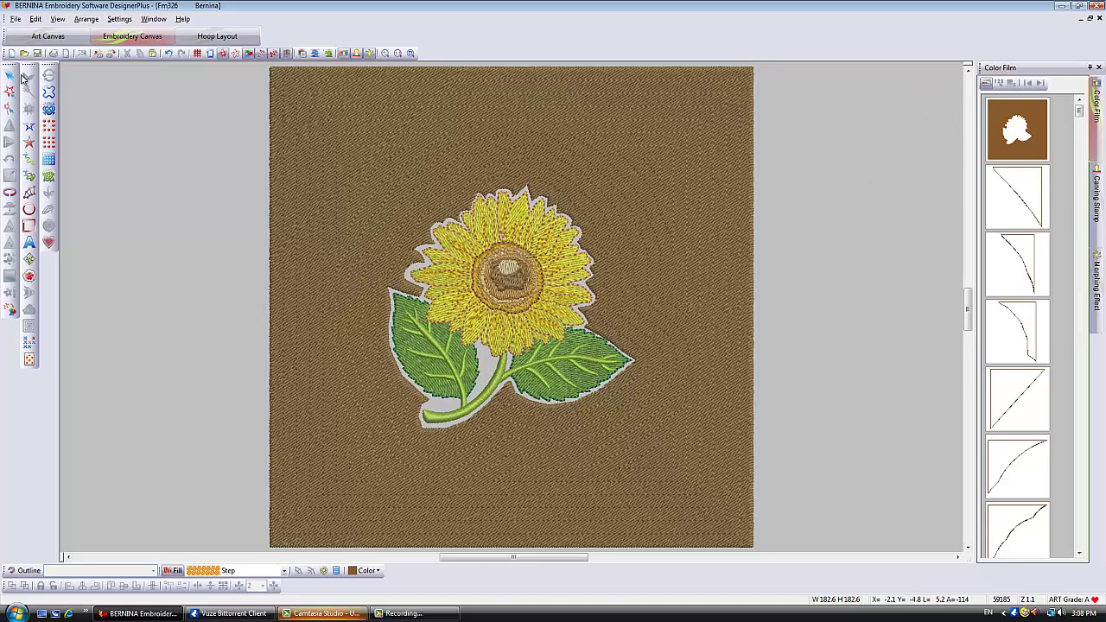
{"action": "key", "text": "ctrl+a"}
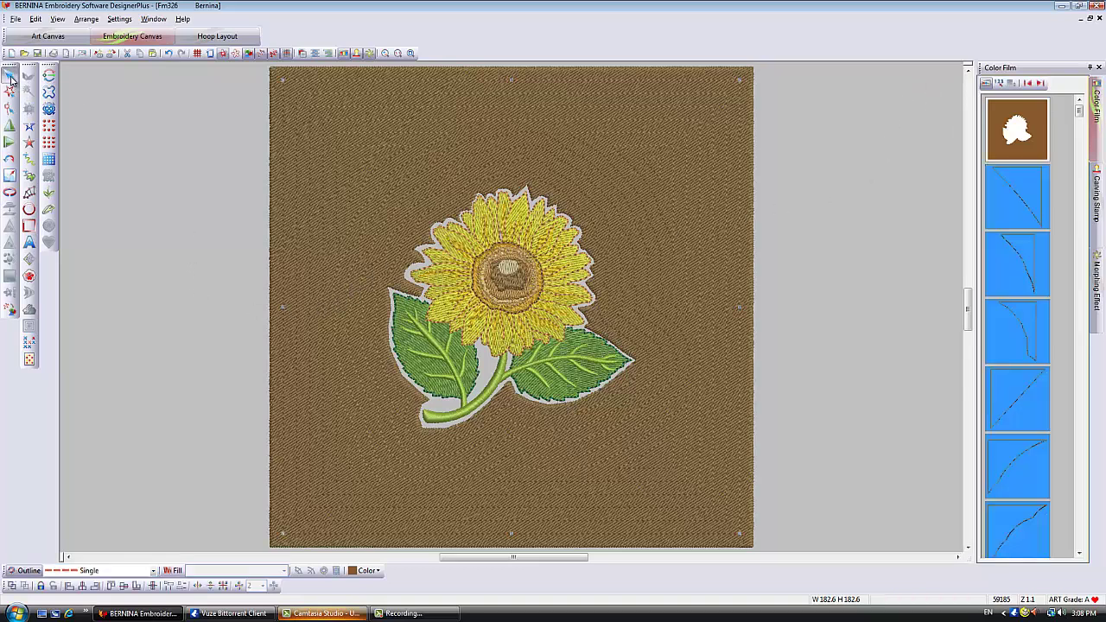
{"action": "left_click", "coordinate": [10, 78]}
{"action": "left_click", "coordinate": [383, 572]}
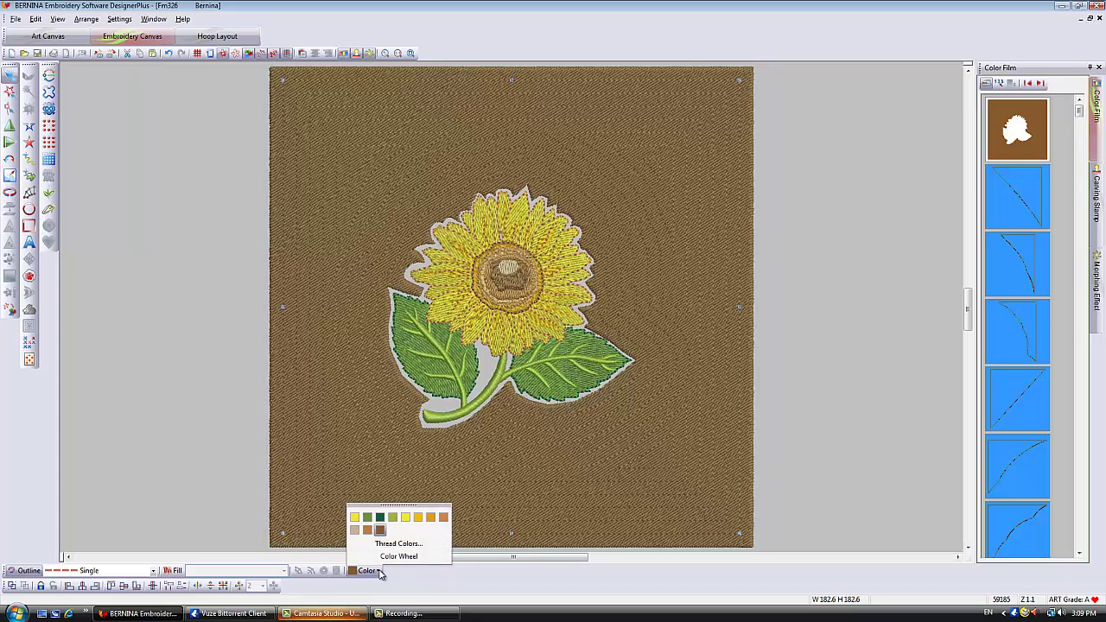
{"action": "left_click", "coordinate": [379, 518]}
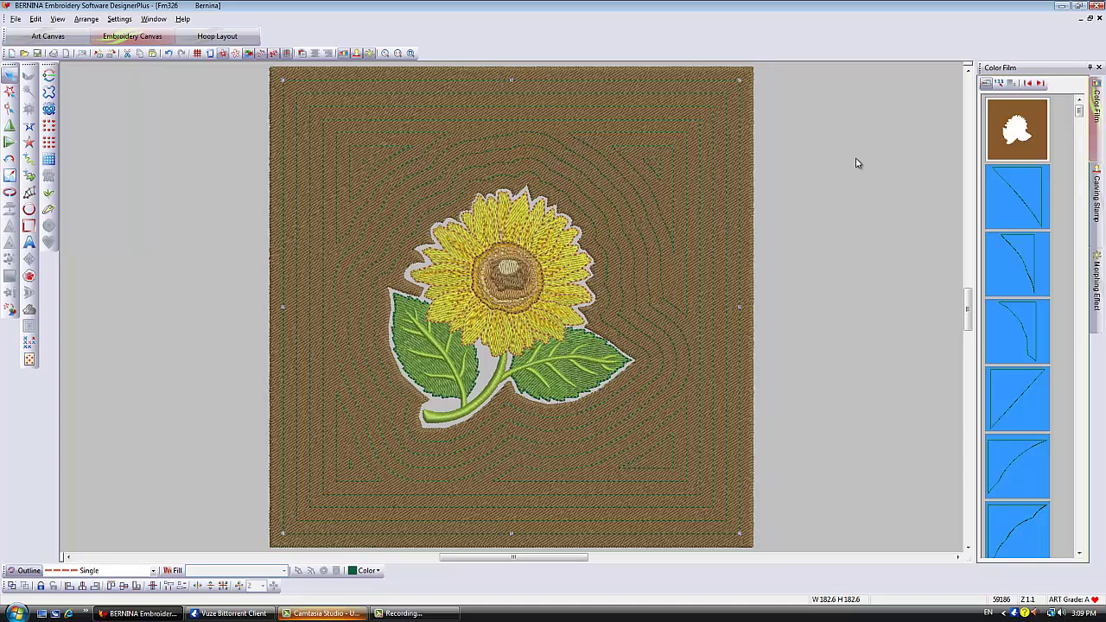
{"action": "left_click", "coordinate": [795, 152]}
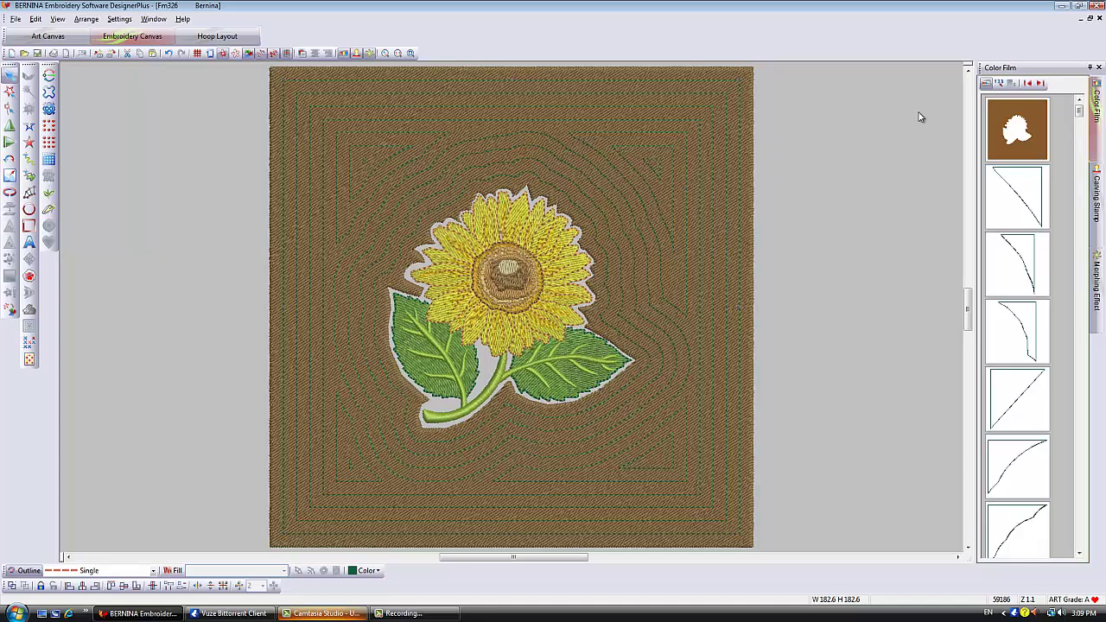
Step: Convert the filled brown square with its hole to outlines and set their outline type to Satin
{"action": "left_click", "coordinate": [994, 113]}
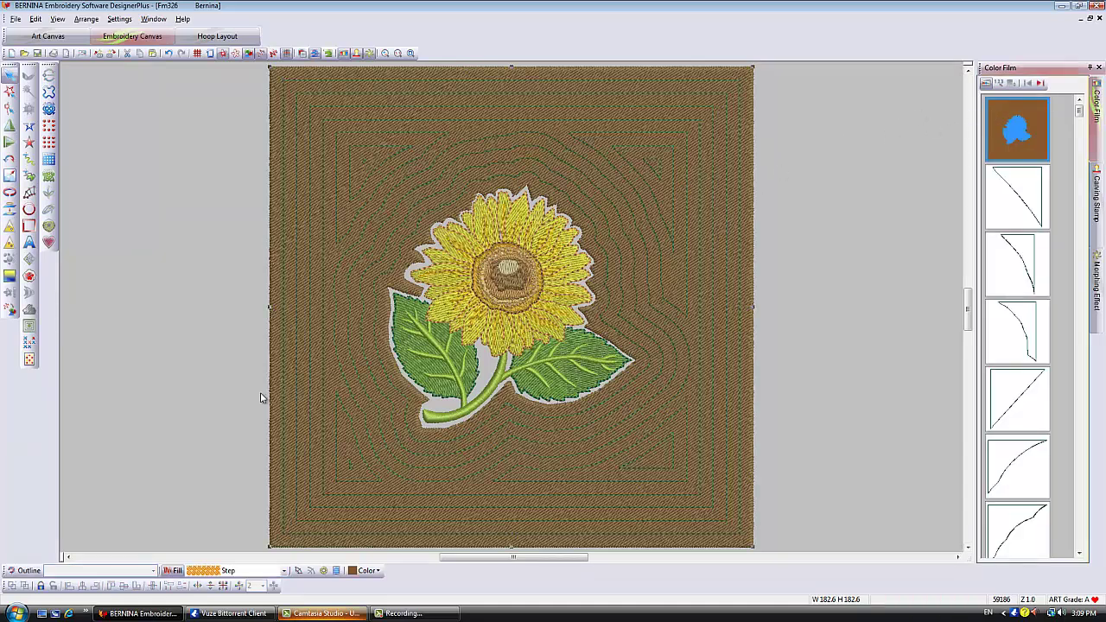
{"action": "left_click", "coordinate": [25, 572]}
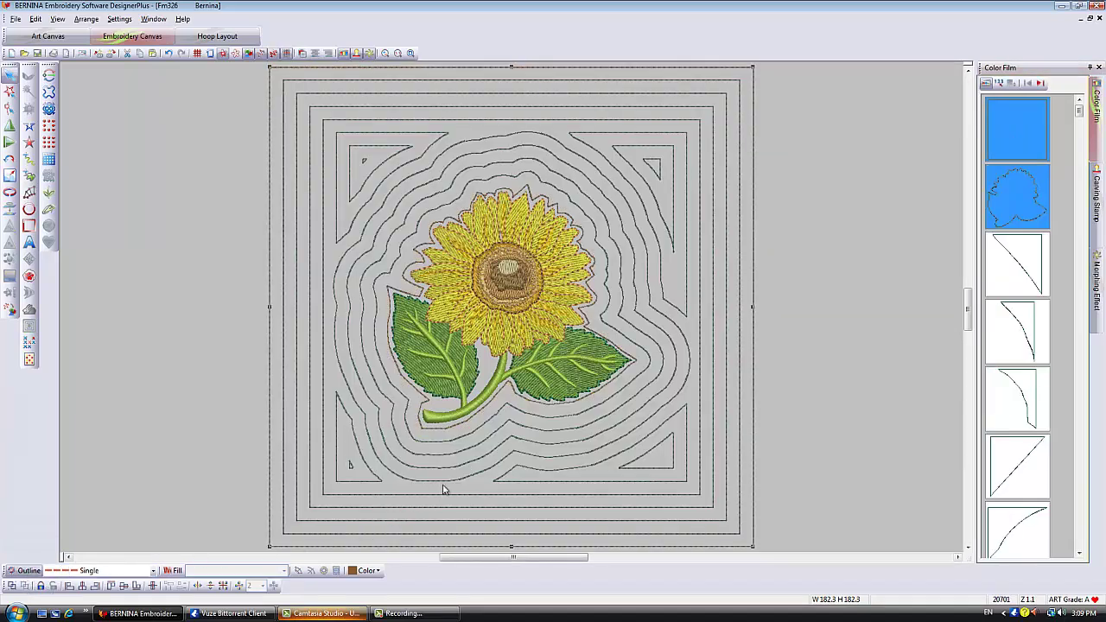
{"action": "left_click", "coordinate": [153, 571]}
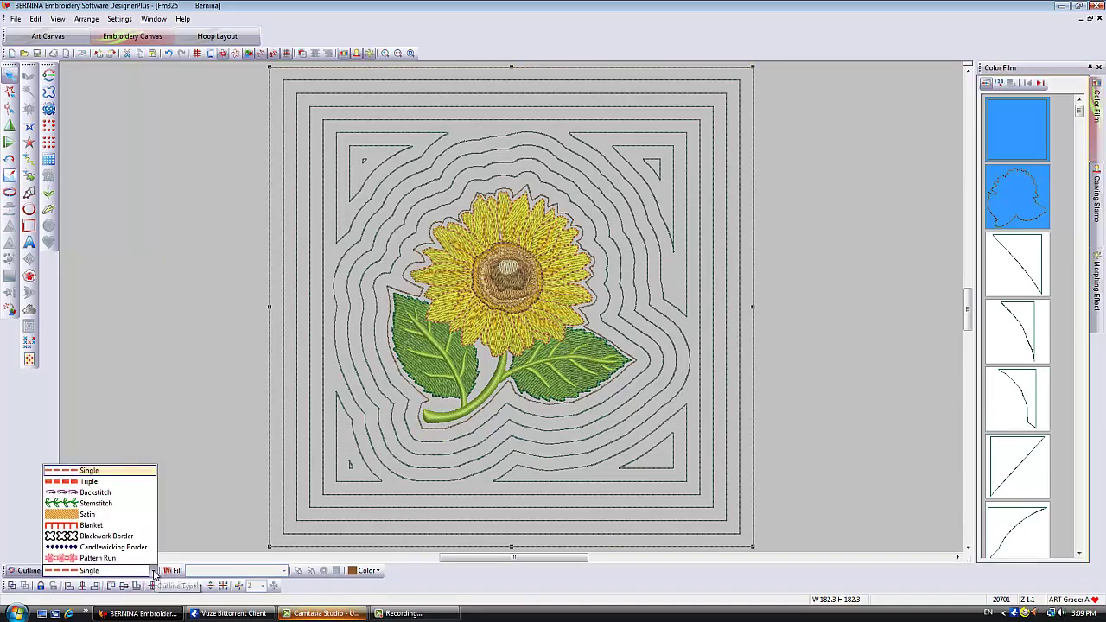
{"action": "left_click", "coordinate": [79, 515]}
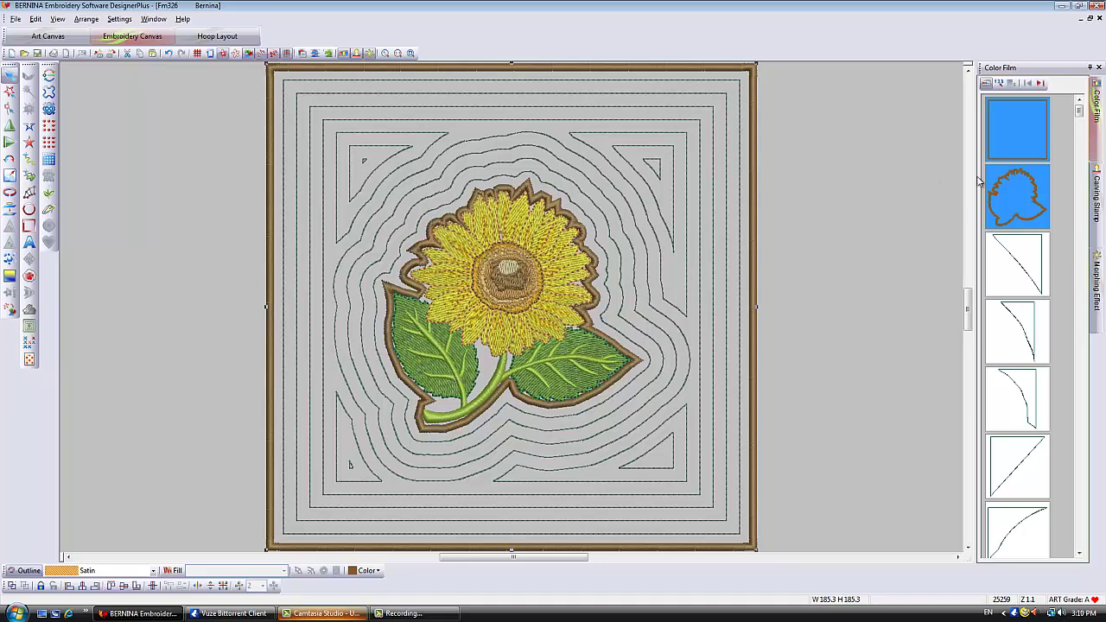
Step: Delete the brown satin outline that follows the sunflower, leaves and stem
{"action": "left_click", "coordinate": [893, 243]}
{"action": "left_click", "coordinate": [1000, 191]}
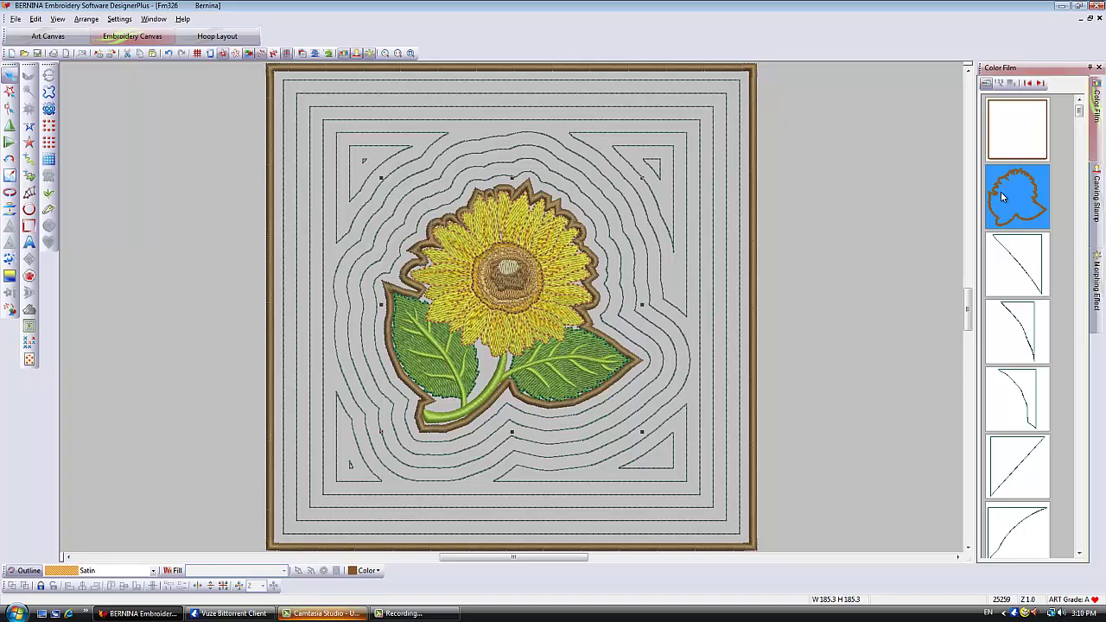
{"action": "key", "text": "Delete"}
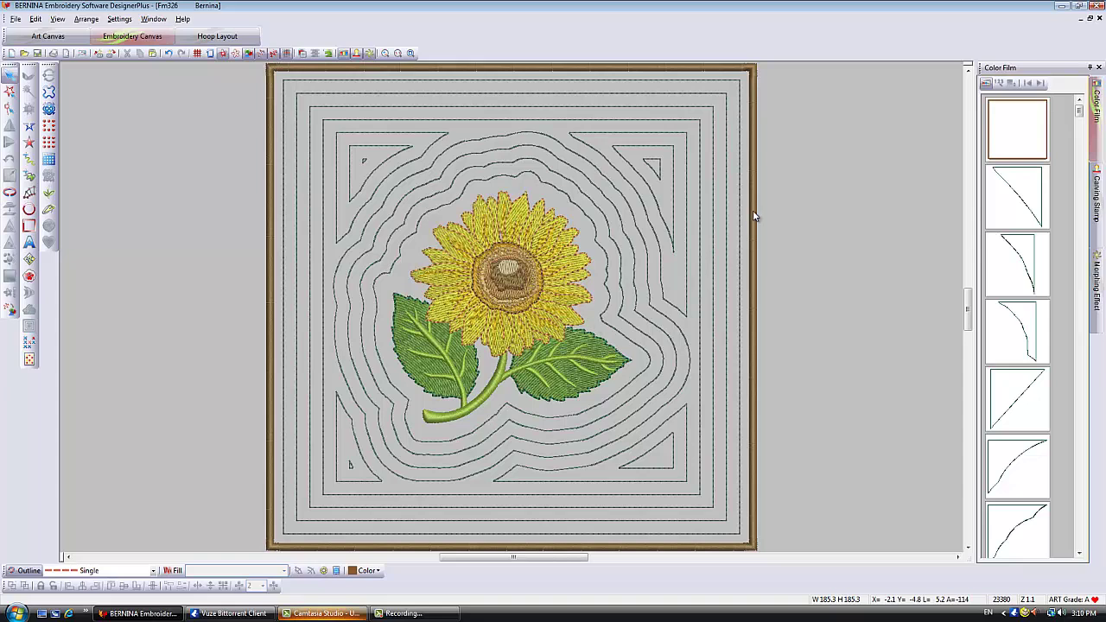
Step: Change the outline type of the brown outer square to Single
{"action": "left_click", "coordinate": [1041, 151]}
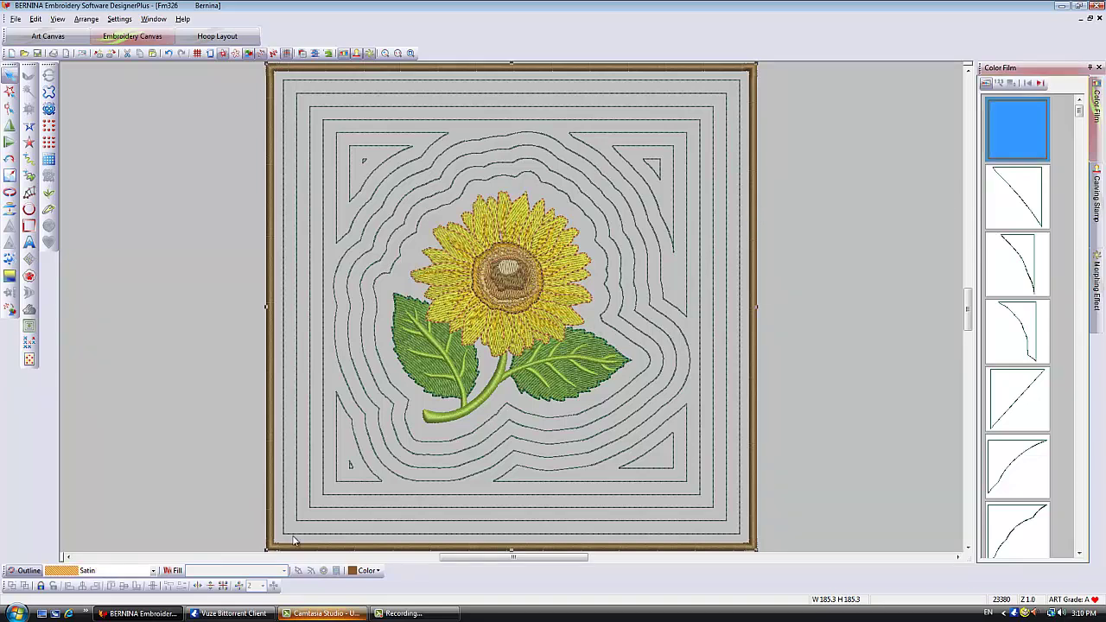
{"action": "left_click", "coordinate": [153, 571]}
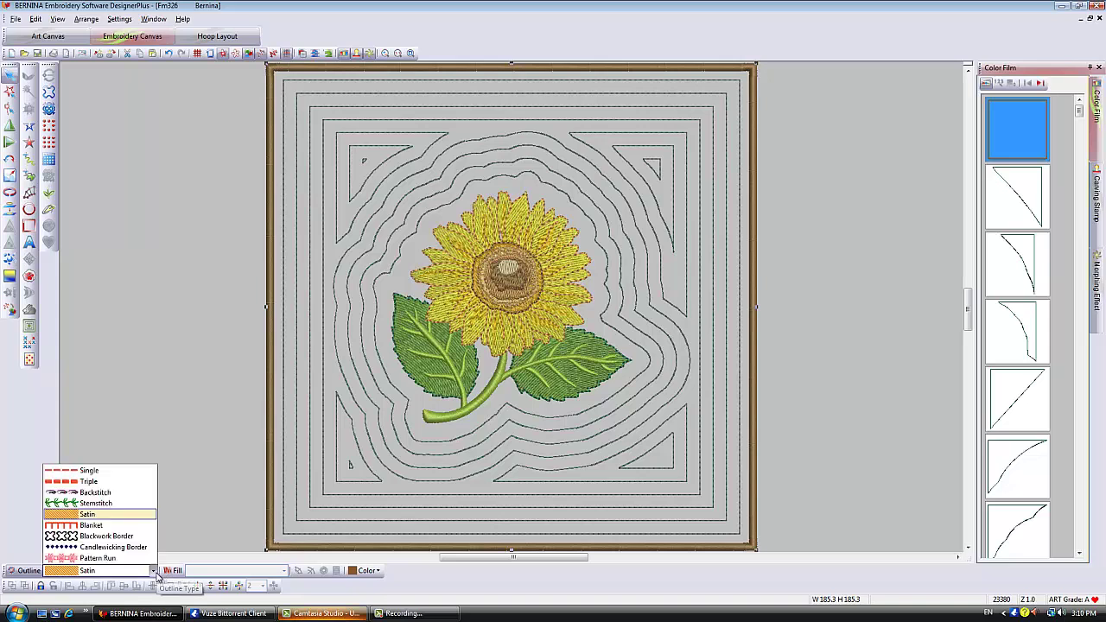
{"action": "left_click", "coordinate": [102, 470]}
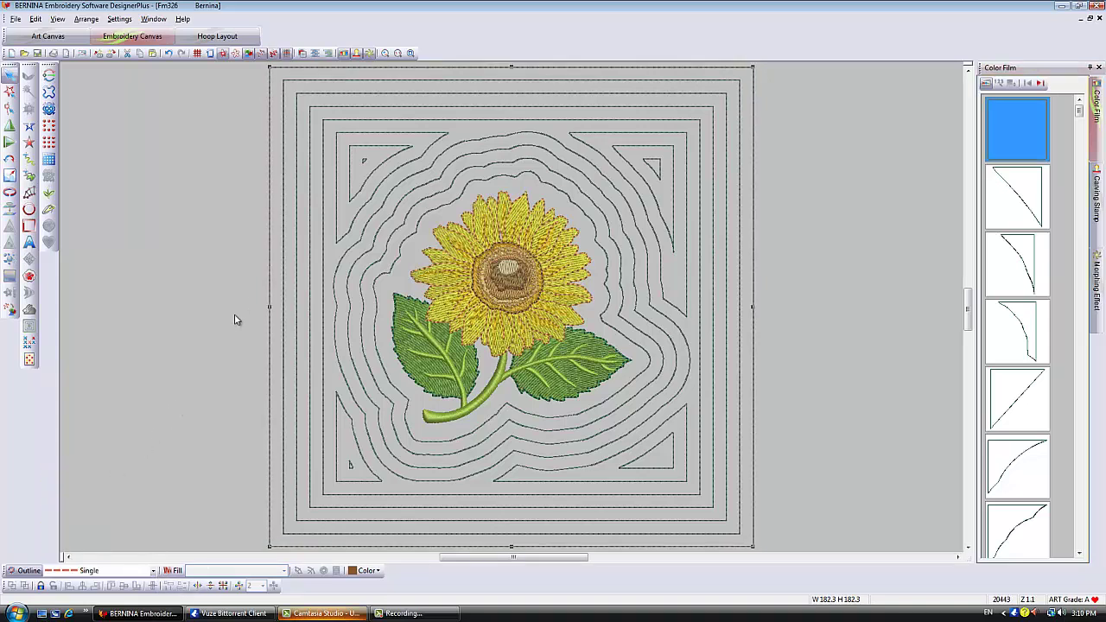